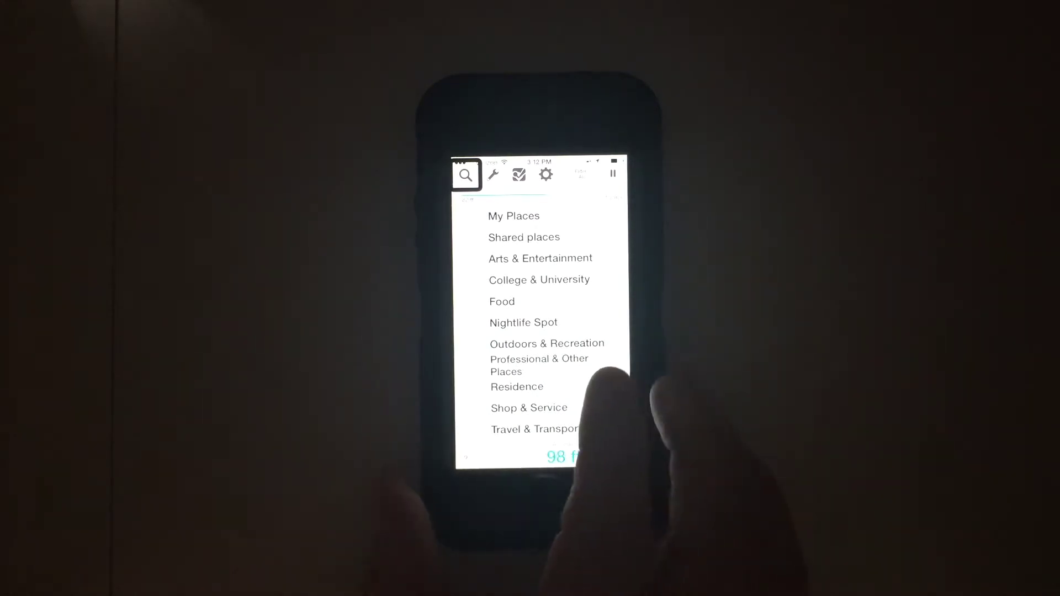
click(509, 343)
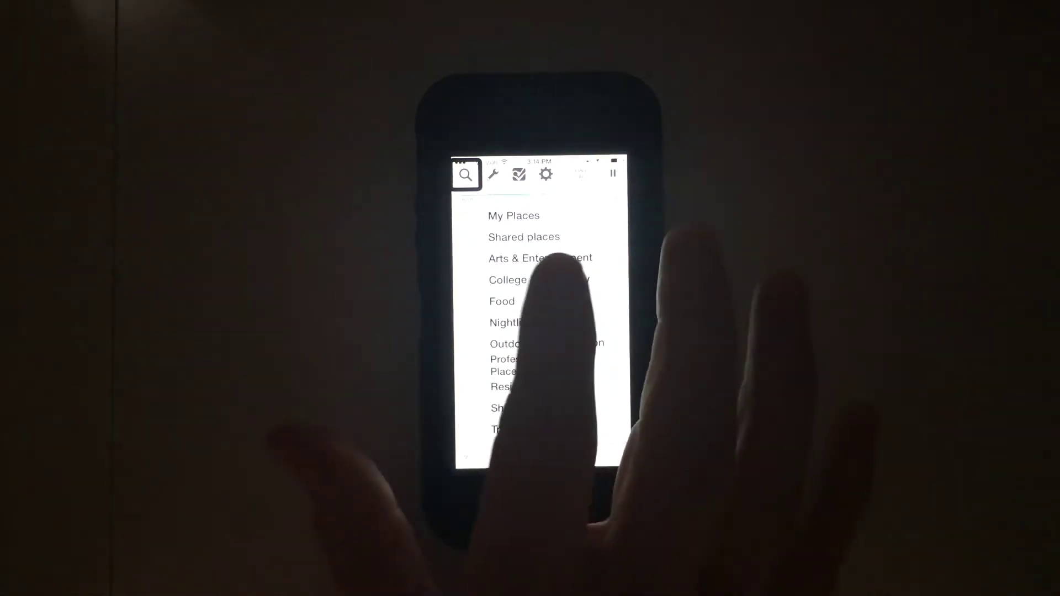
Step: Search BlindSquare places for 'Ashworth'
key(space)
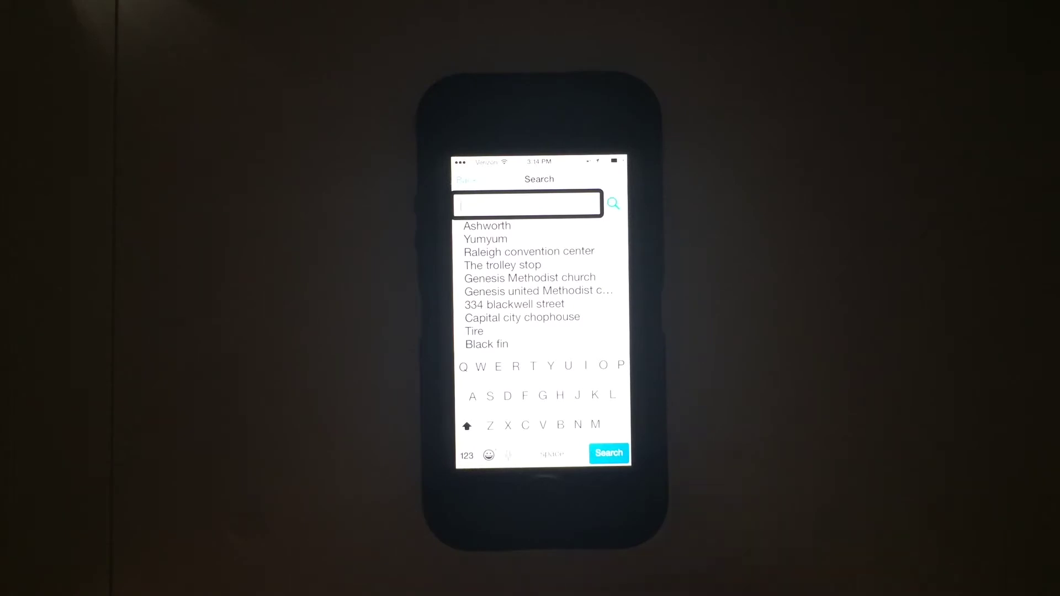
click(487, 226)
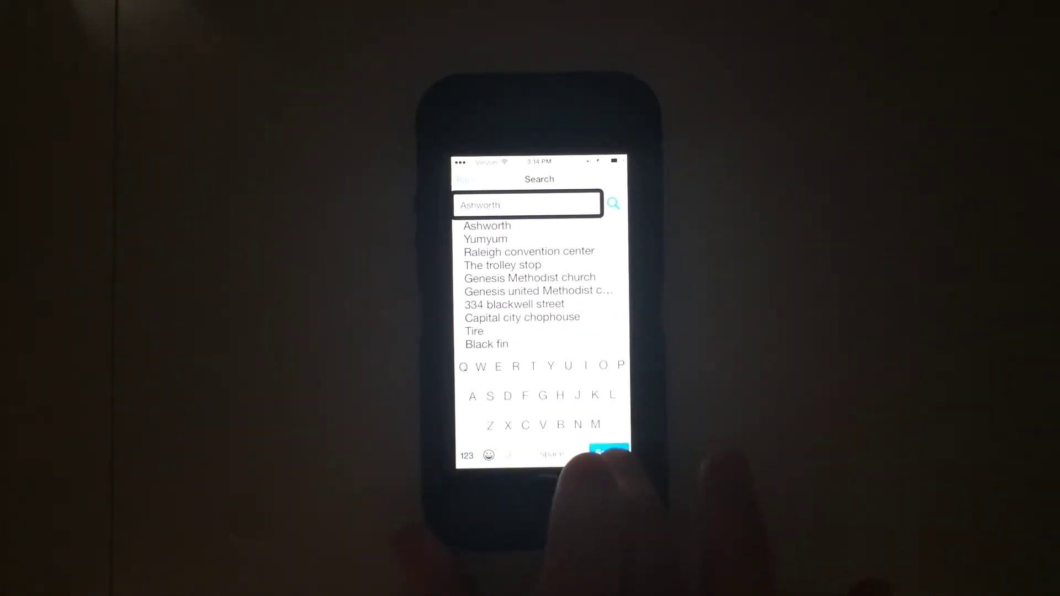
click(609, 454)
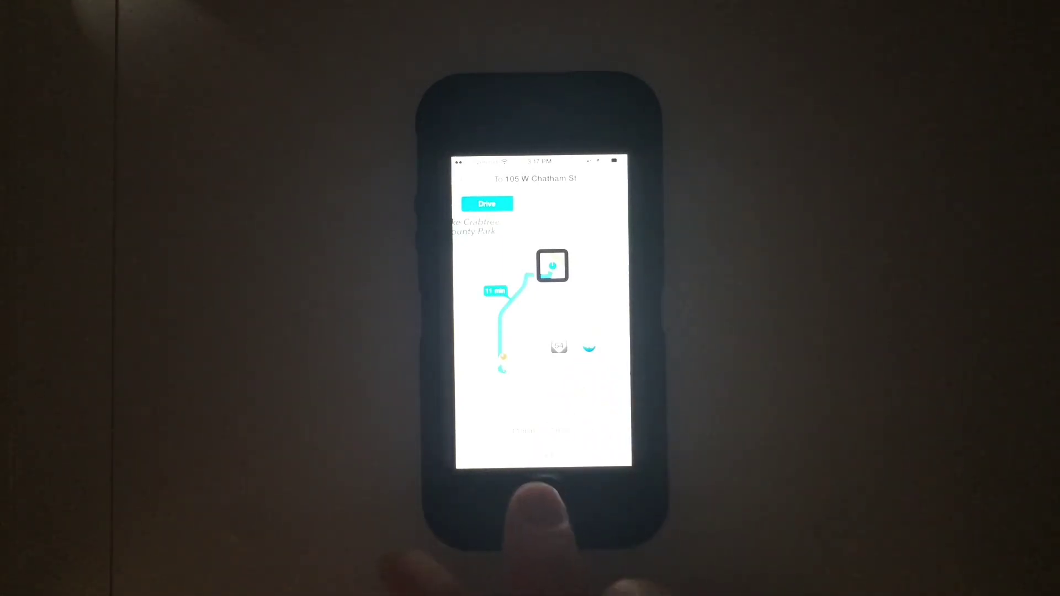
click(546, 460)
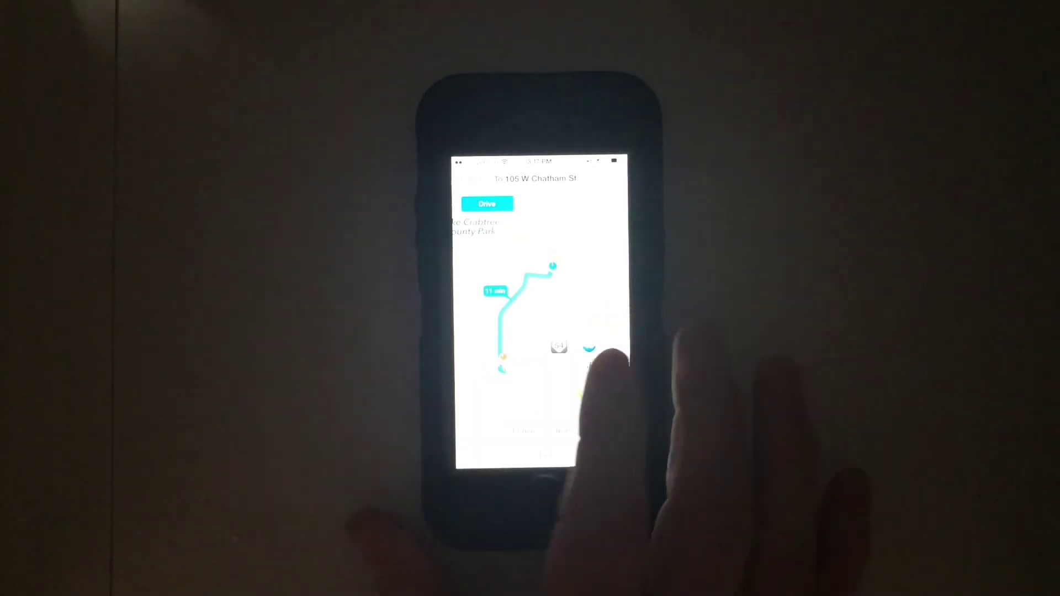
click(614, 429)
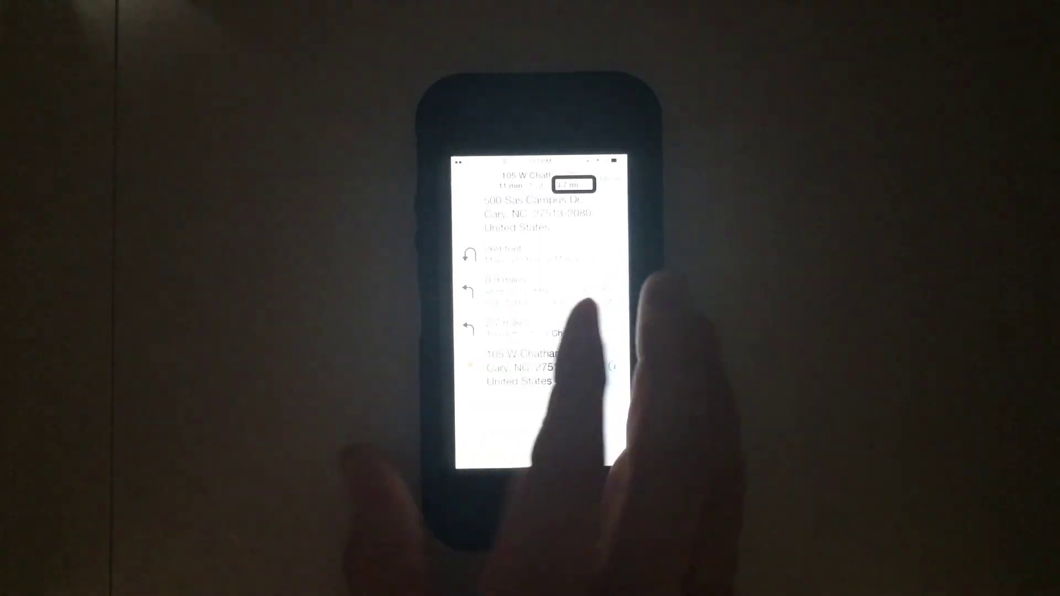
Step: Swipe through the direction items, starting from the 500 SAS Campus Dr address
drag(569, 320, 600, 319)
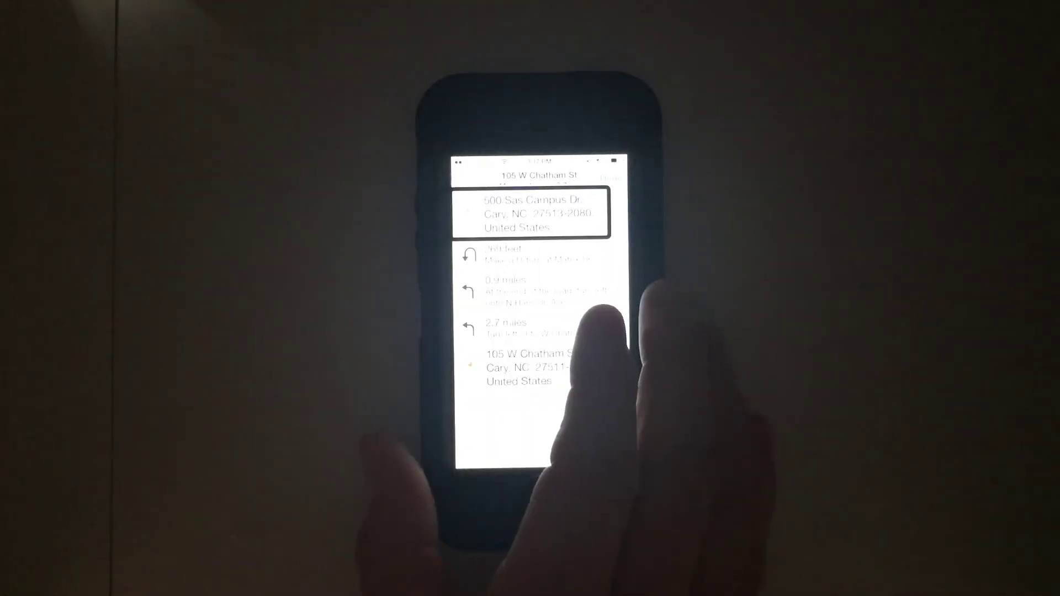
mouse_move(563, 285)
mouse_down()
mouse_move(634, 319)
mouse_move(620, 313)
mouse_move(663, 319)
mouse_up()
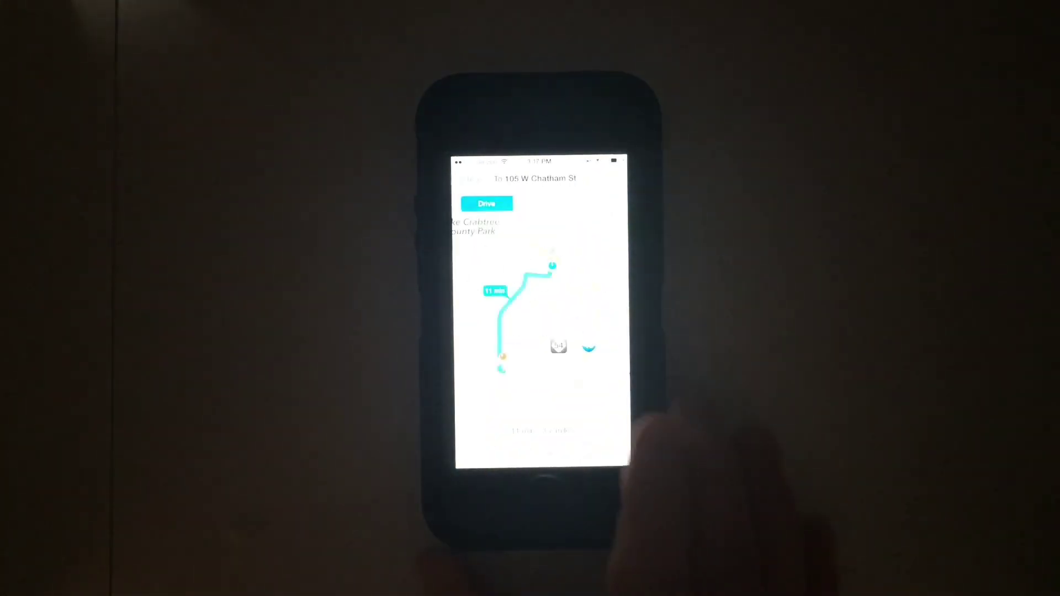
Step: Swipe along the route overview toward the destination pin
mouse_move(663, 439)
mouse_down()
mouse_move(619, 426)
mouse_move(580, 454)
mouse_up()
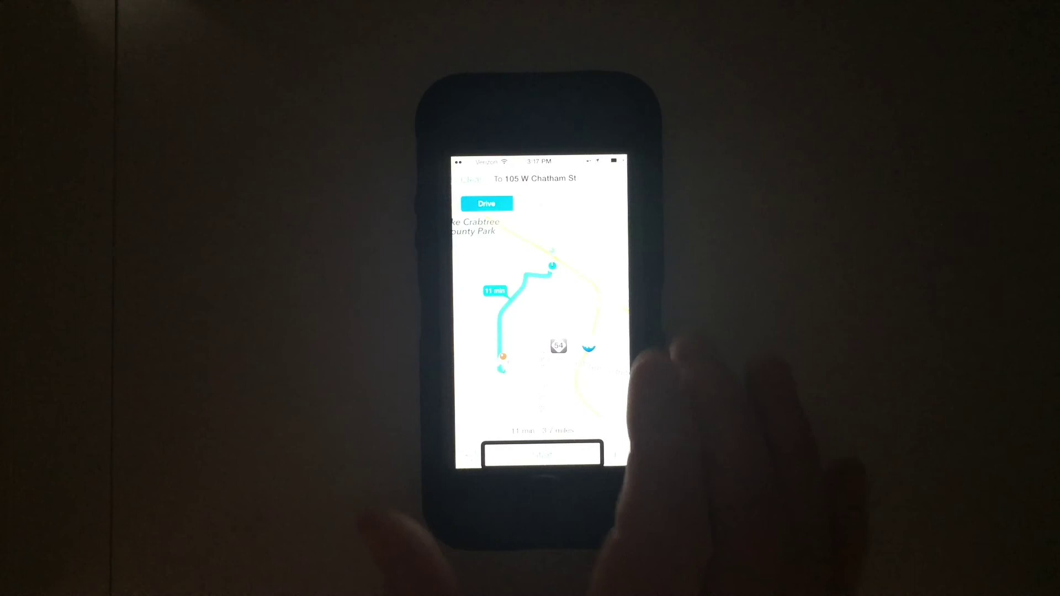